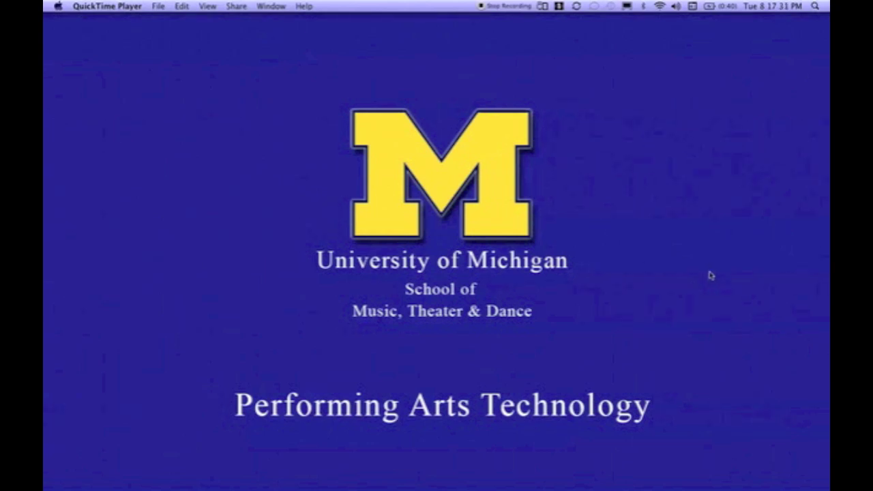
# Launch TouchOSC Editor and move its window toward the screen centre.
pyautogui.moveTo(566, 481)
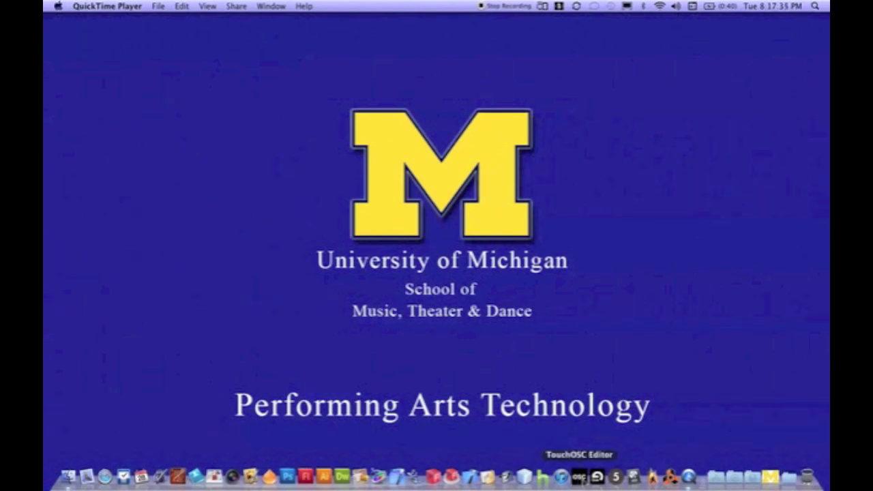
pyautogui.click(578, 477)
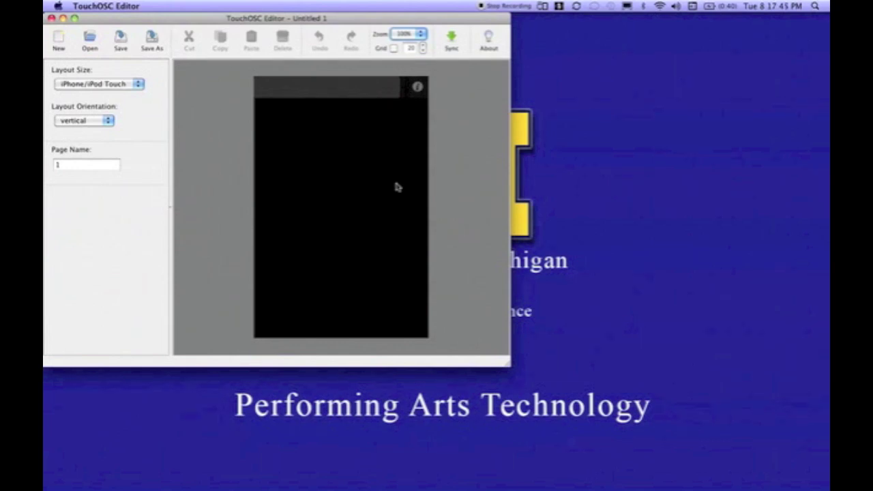
pyautogui.moveTo(207, 21); pyautogui.dragTo(343, 24)
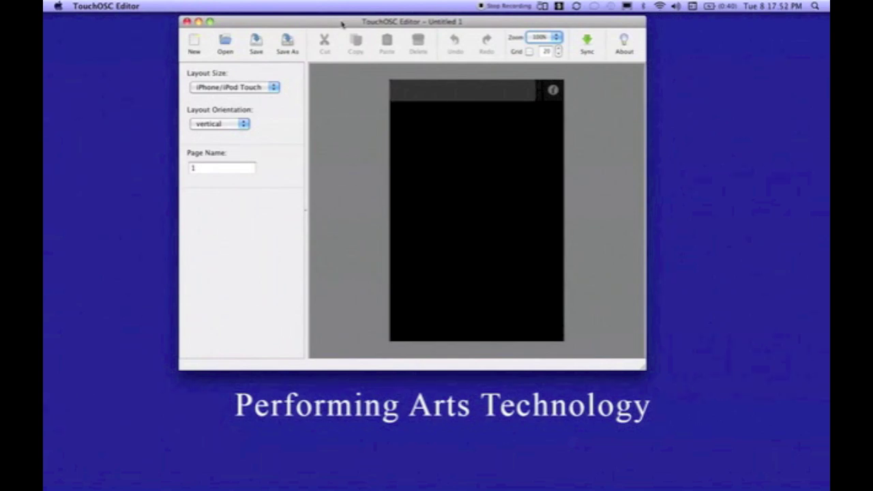
# Set the layout size to iPad and enlarge the editor window to show more canvas.
pyautogui.click(268, 90)
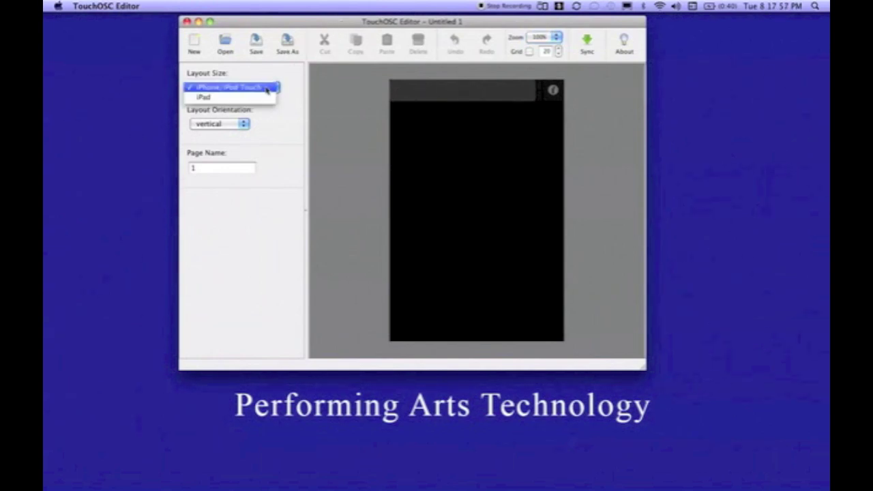
pyautogui.click(262, 100)
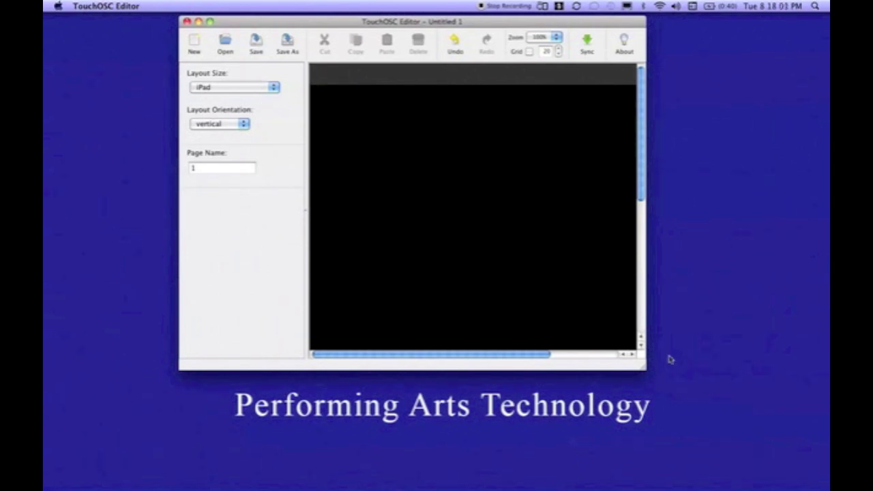
pyautogui.moveTo(645, 370); pyautogui.dragTo(761, 393)
pyautogui.moveTo(513, 23); pyautogui.dragTo(483, 26)
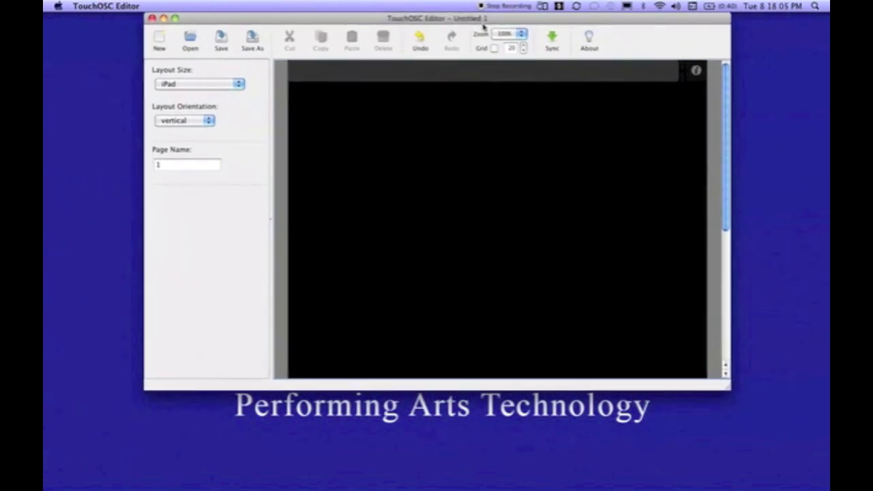
# Add a push button, enlarge it to 130×132 and place it up-left at X 62, Y 232.
pyautogui.rightClick(354, 217)
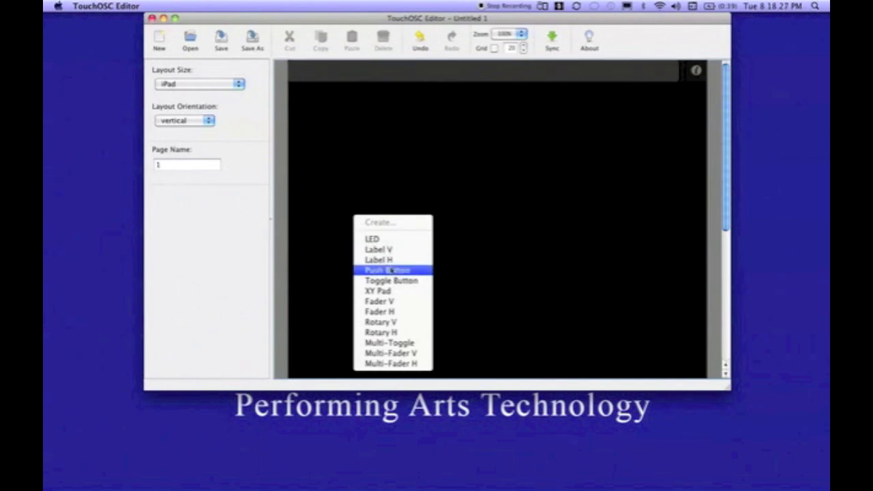
pyautogui.click(413, 271)
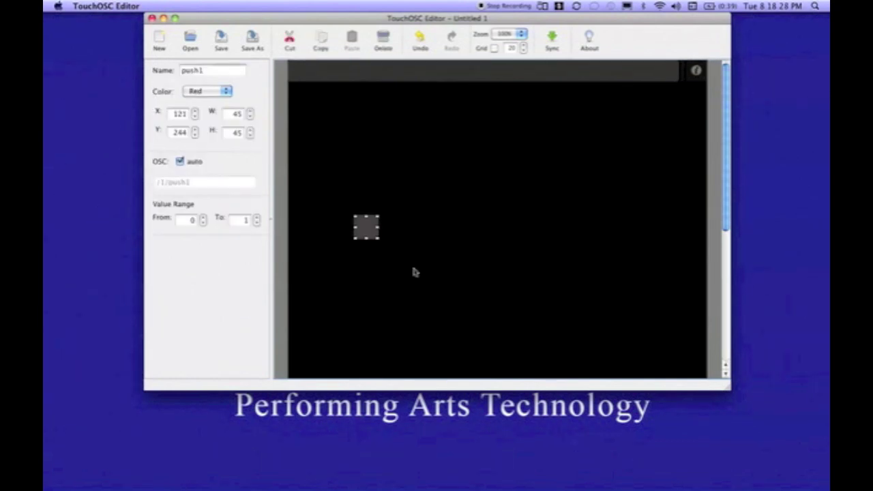
pyautogui.moveTo(376, 236); pyautogui.dragTo(423, 285)
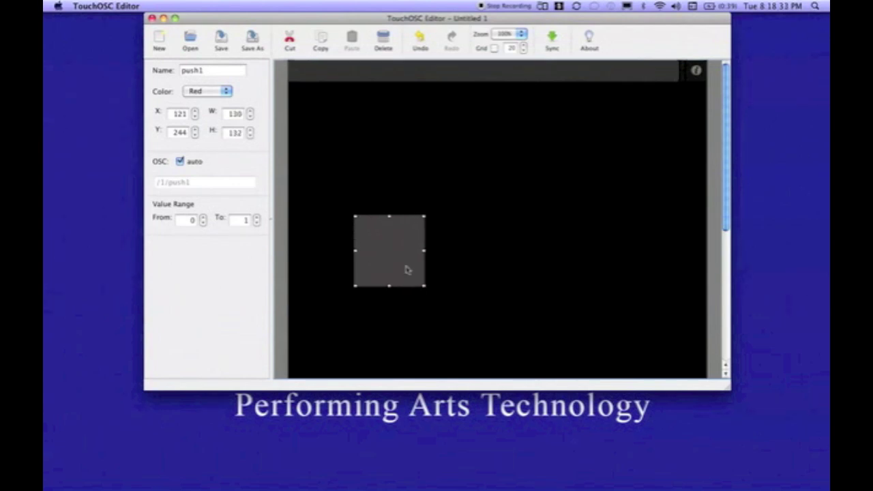
pyautogui.moveTo(398, 255); pyautogui.dragTo(364, 253)
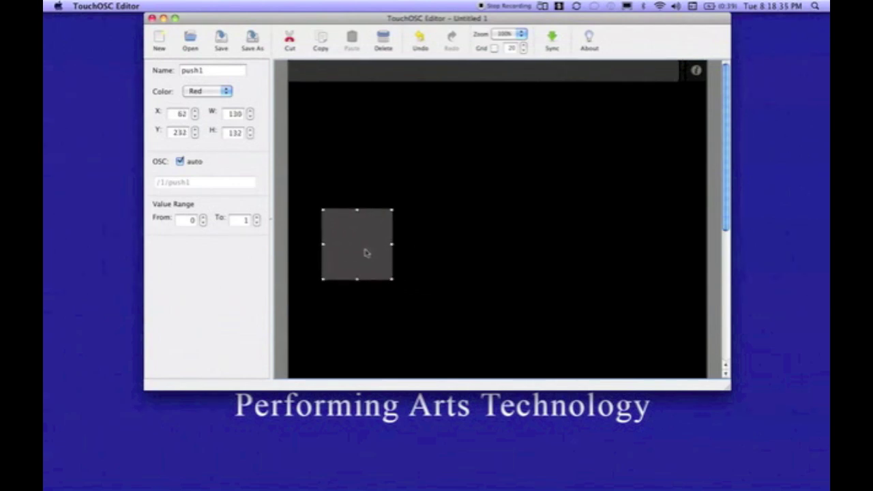
# Add a vertical fader in the middle of the layout and move it higher.
pyautogui.rightClick(452, 246)
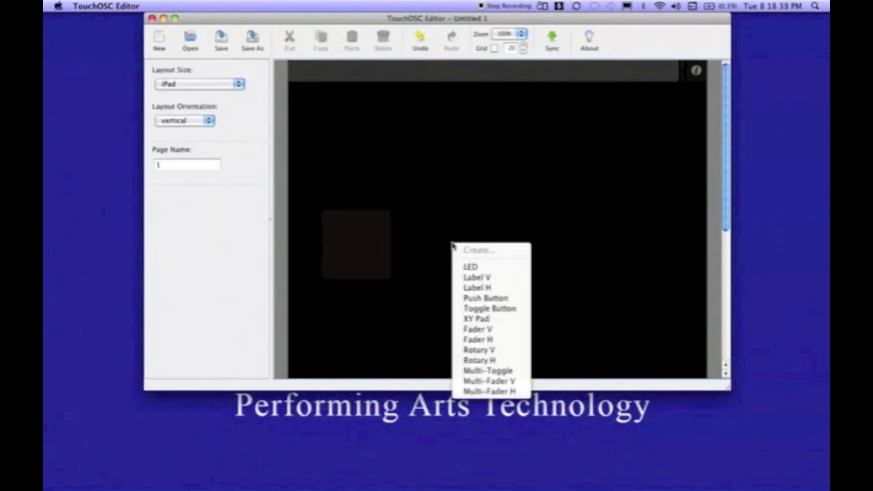
pyautogui.click(501, 331)
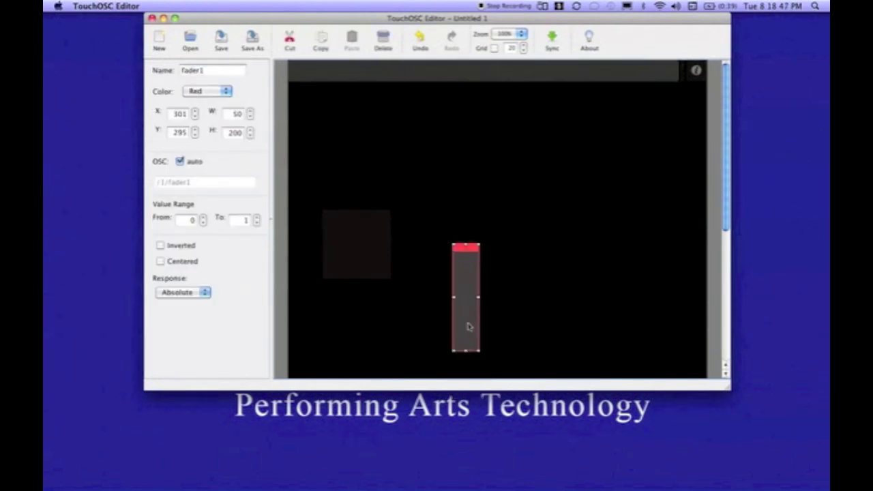
pyautogui.moveTo(470, 299); pyautogui.dragTo(492, 330)
pyautogui.moveTo(477, 296); pyautogui.dragTo(477, 285)
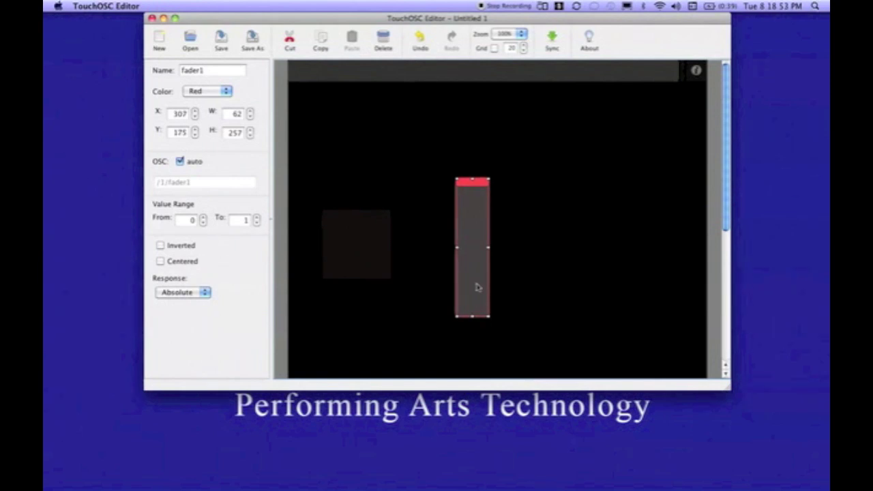
# Add a rotary knob on the right beside the fader, and raise the fader about 50 pixels.
pyautogui.rightClick(593, 252)
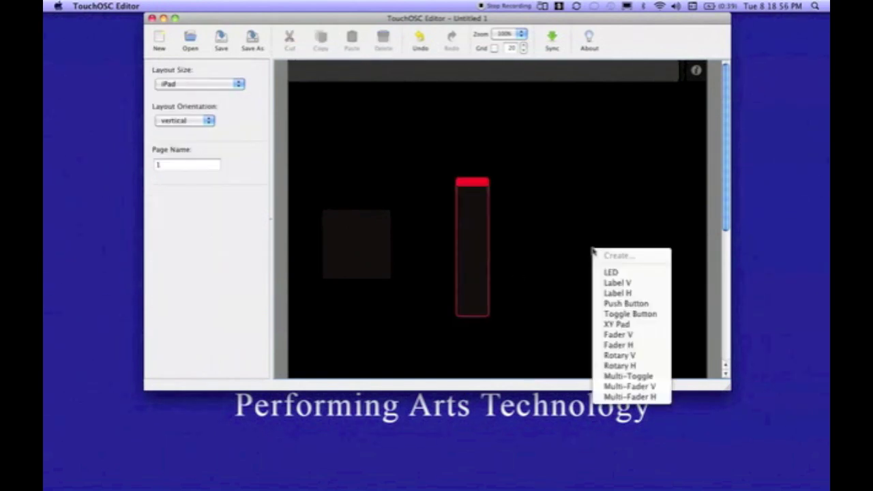
pyautogui.click(647, 356)
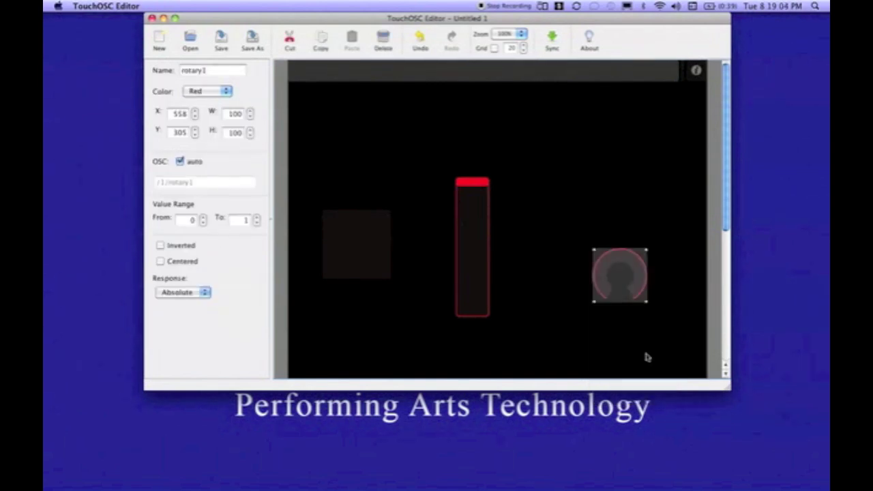
pyautogui.moveTo(618, 282); pyautogui.dragTo(637, 288)
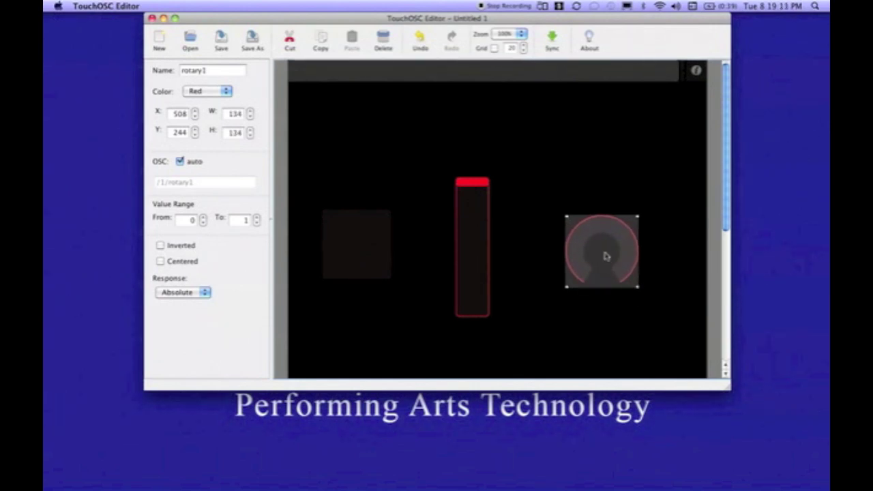
pyautogui.moveTo(605, 256); pyautogui.dragTo(597, 253)
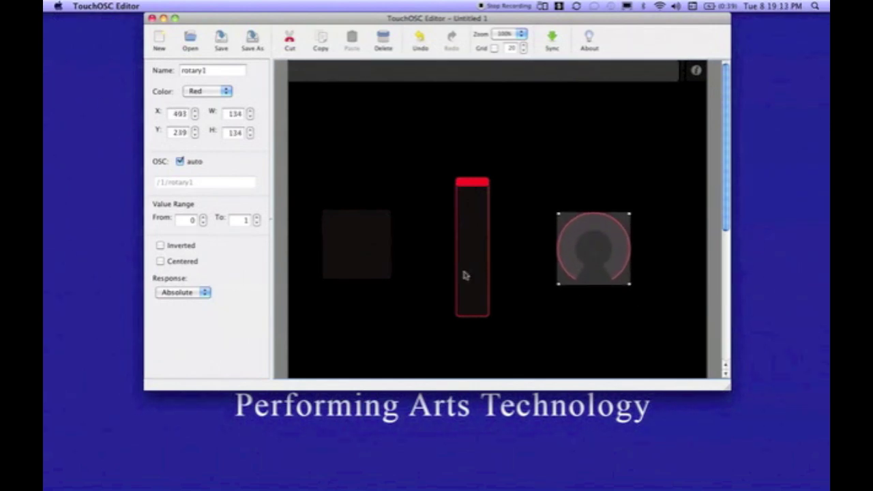
pyautogui.moveTo(465, 276); pyautogui.dragTo(464, 243)
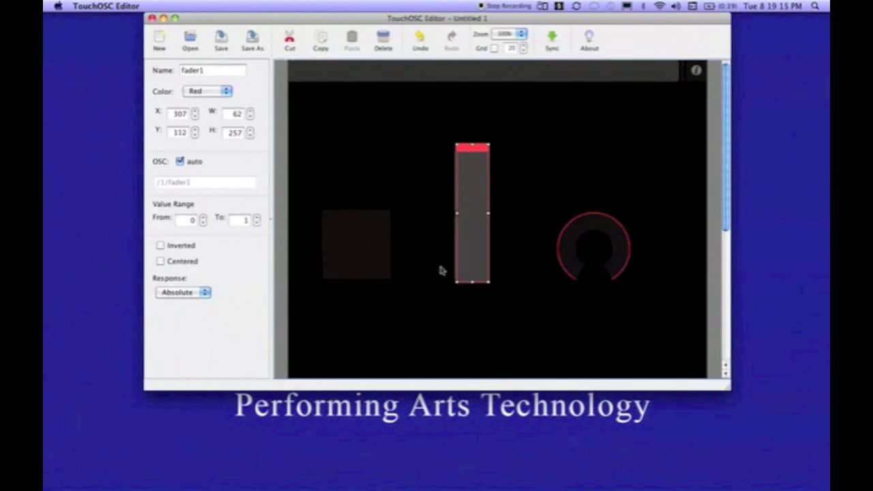
pyautogui.click(366, 256)
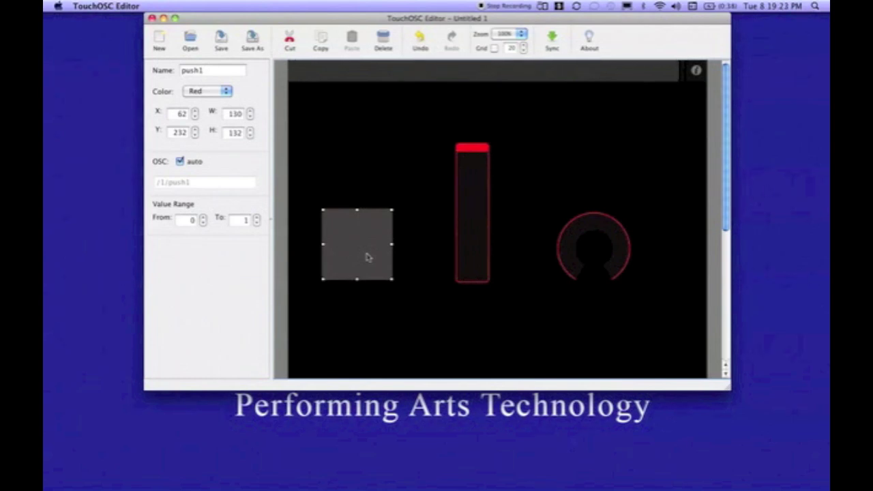
# Change the push1 button's colour from red to Yellow.
pyautogui.click(212, 71)
pyautogui.moveTo(212, 70); pyautogui.dragTo(179, 70)
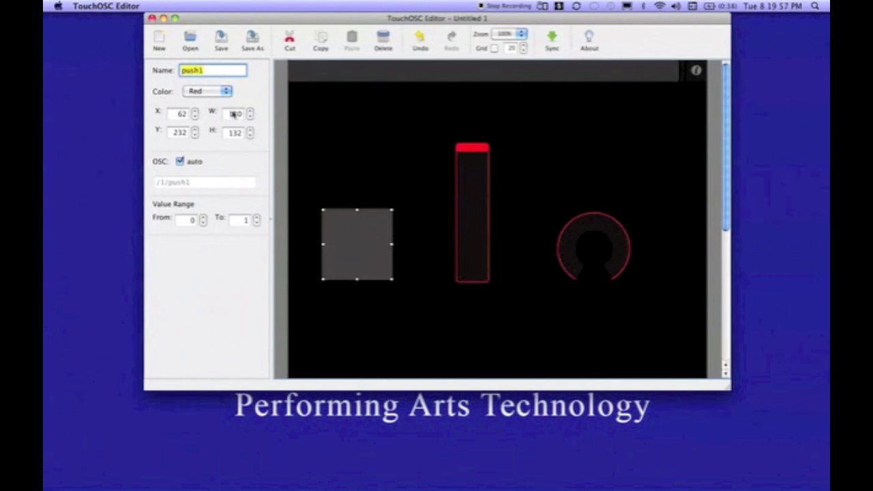
pyautogui.click(223, 92)
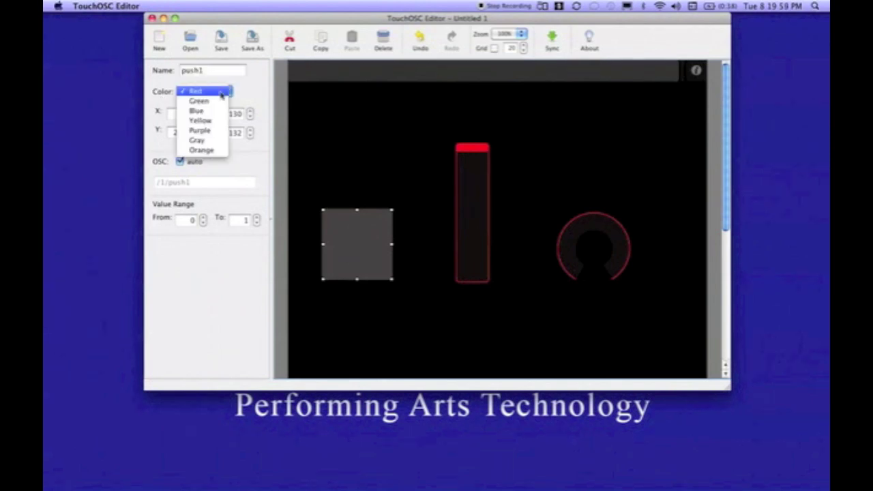
pyautogui.click(212, 121)
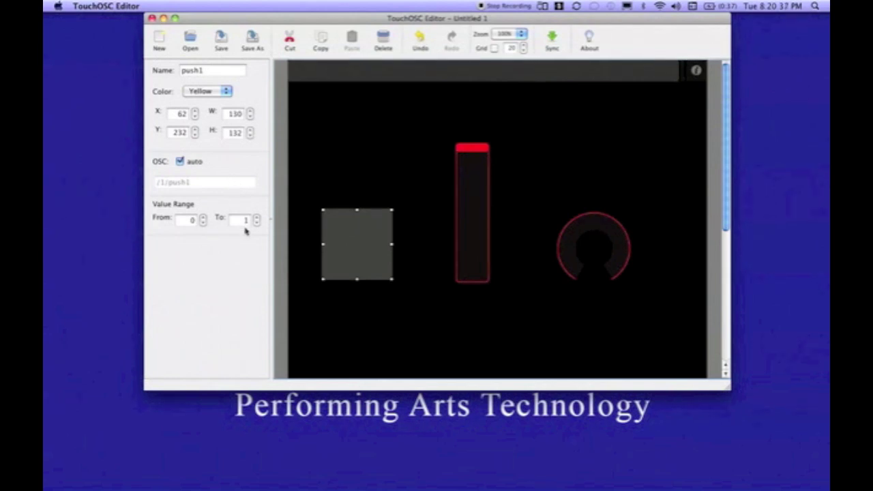
# Make fader1 Green, with a 0-to-127 value range and Inverted turned on.
pyautogui.click(472, 231)
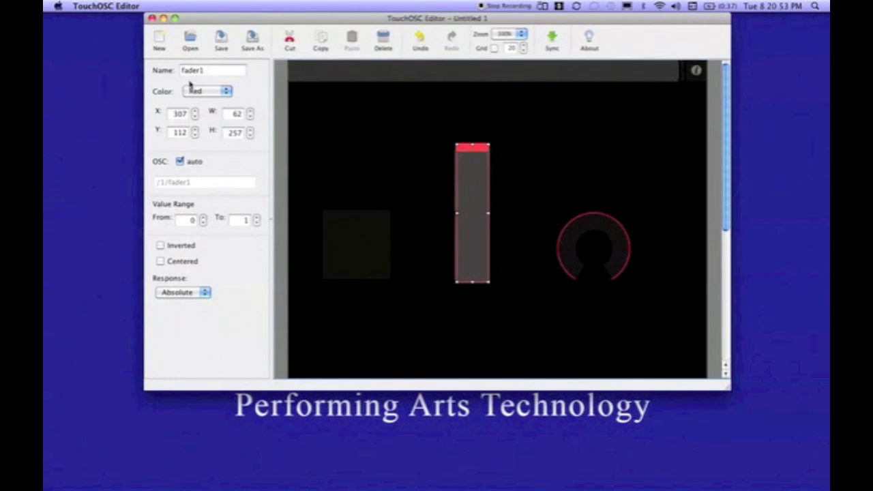
pyautogui.click(227, 97)
pyautogui.click(226, 101)
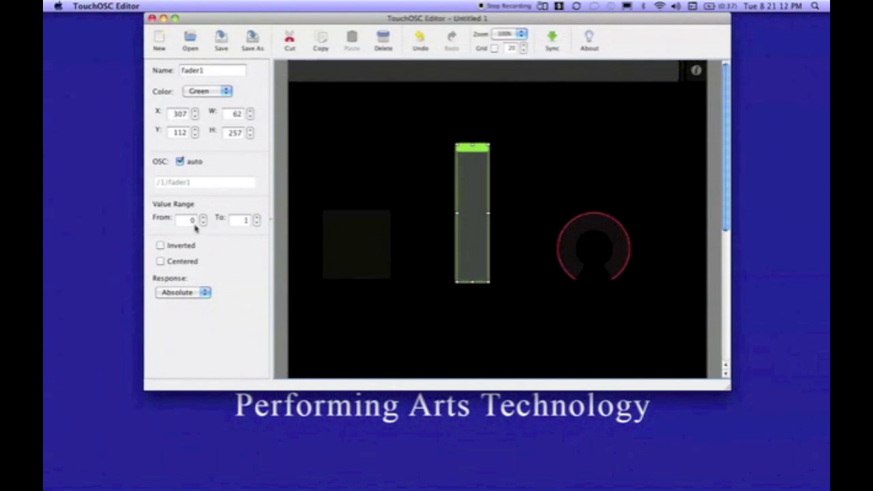
pyautogui.click(247, 221)
pyautogui.write('7')
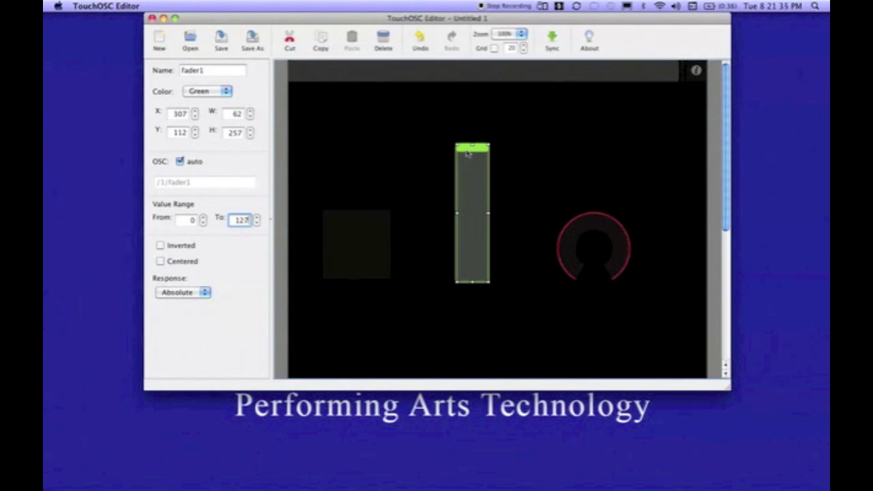
pyautogui.click(160, 245)
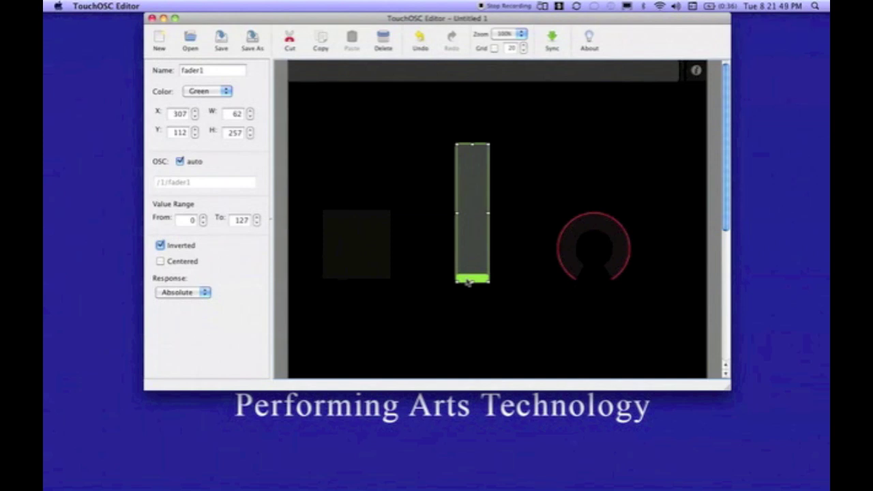
pyautogui.click(594, 235)
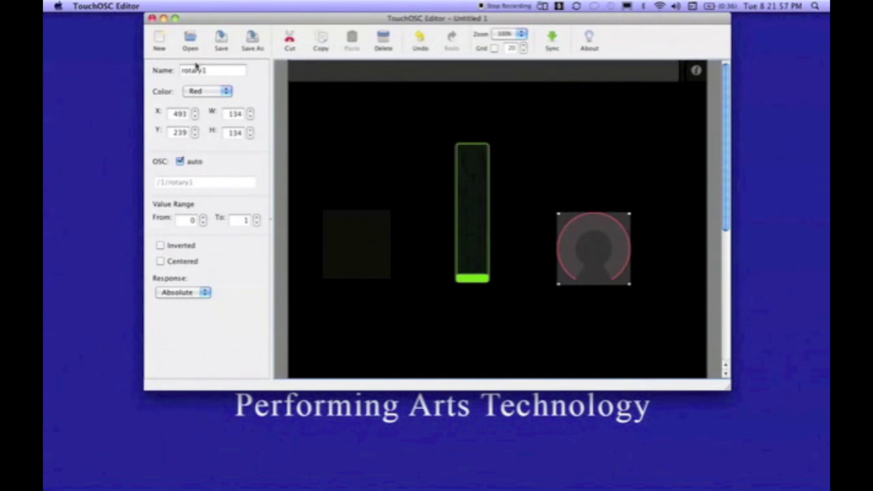
# Make rotary1 Orange with a centred value range from -63 to 64.
pyautogui.click(220, 95)
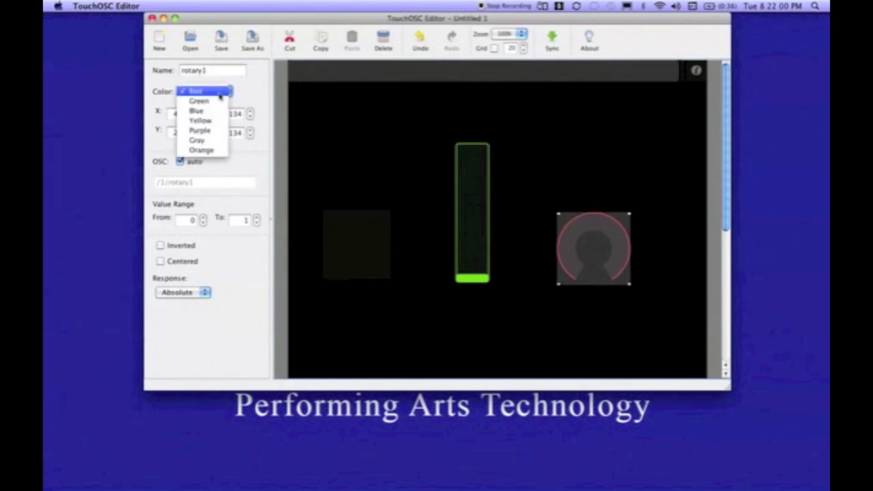
pyautogui.click(214, 150)
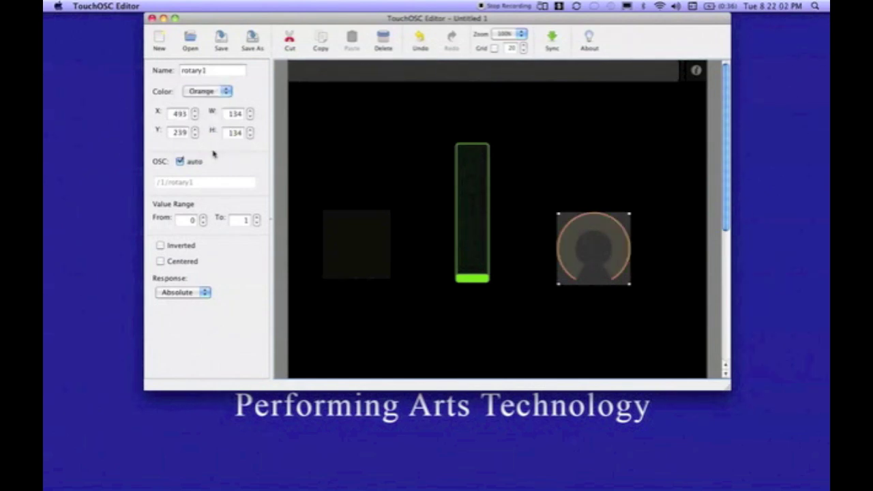
pyautogui.click(194, 223)
pyautogui.write('-63')
pyautogui.click(246, 221)
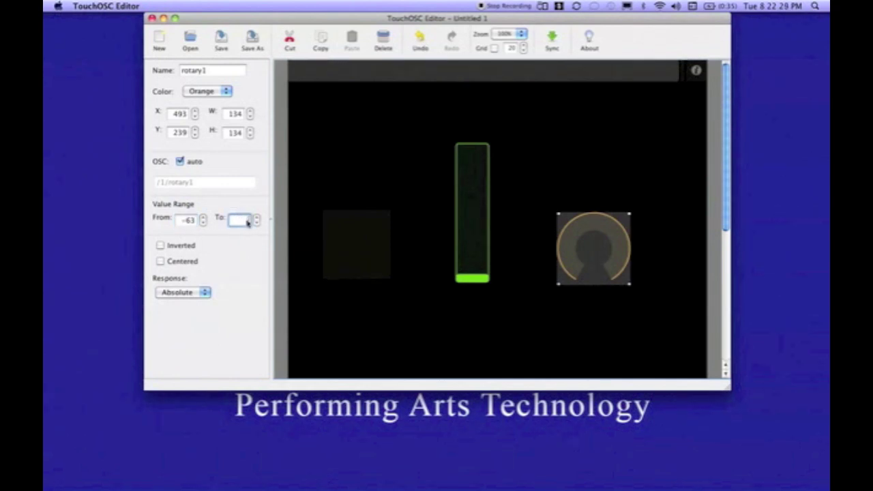
pyautogui.write('64')
pyautogui.click(160, 261)
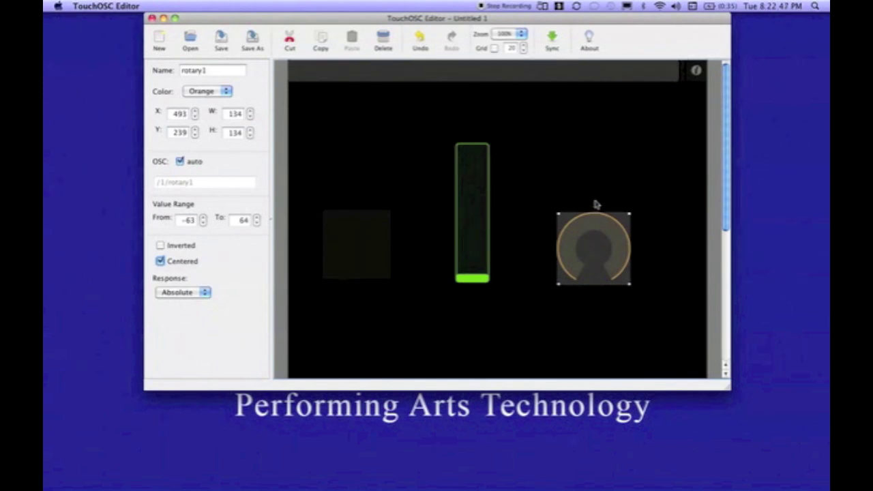
pyautogui.click(527, 200)
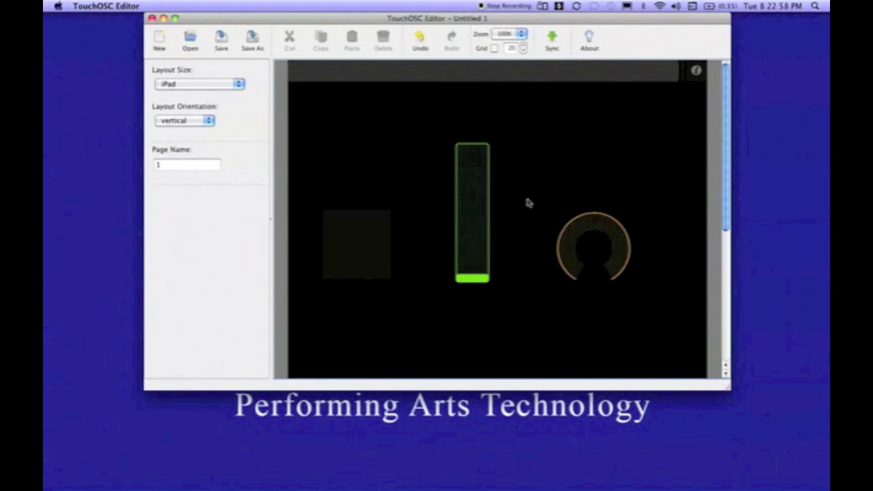
# Add a horizontal label under the square button with the text Snare.
pyautogui.rightClick(350, 301)
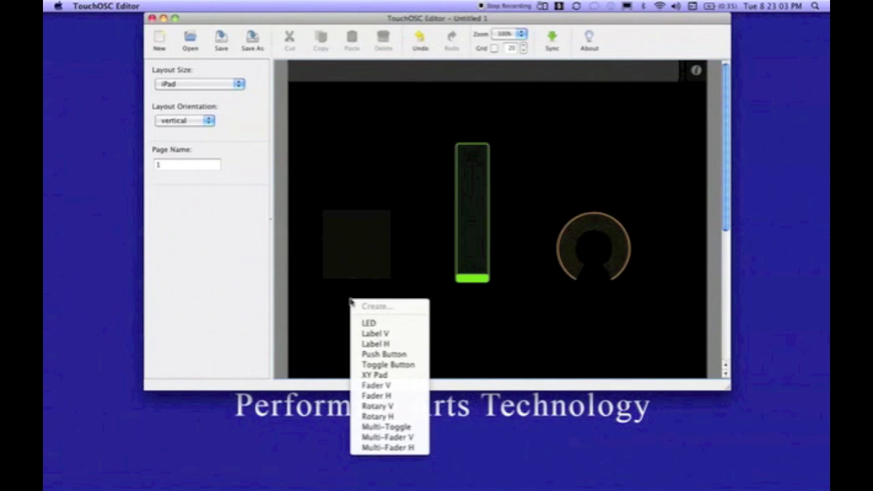
pyautogui.click(396, 346)
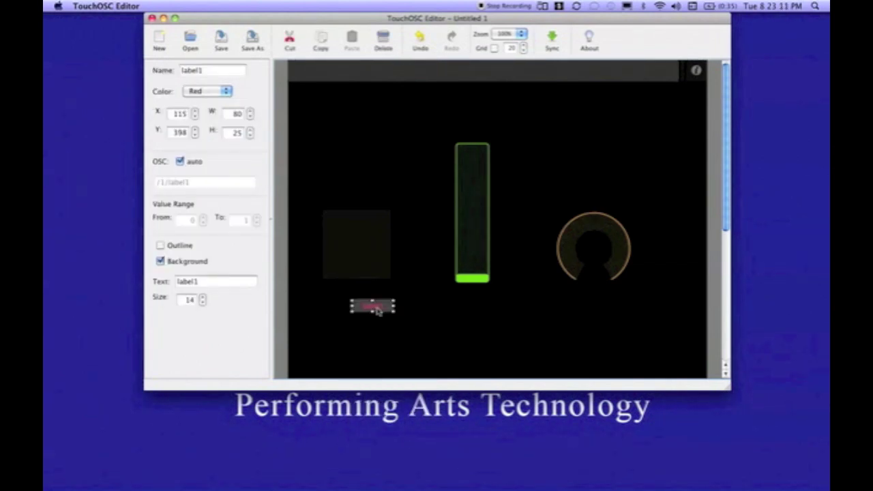
pyautogui.moveTo(379, 311); pyautogui.dragTo(363, 304)
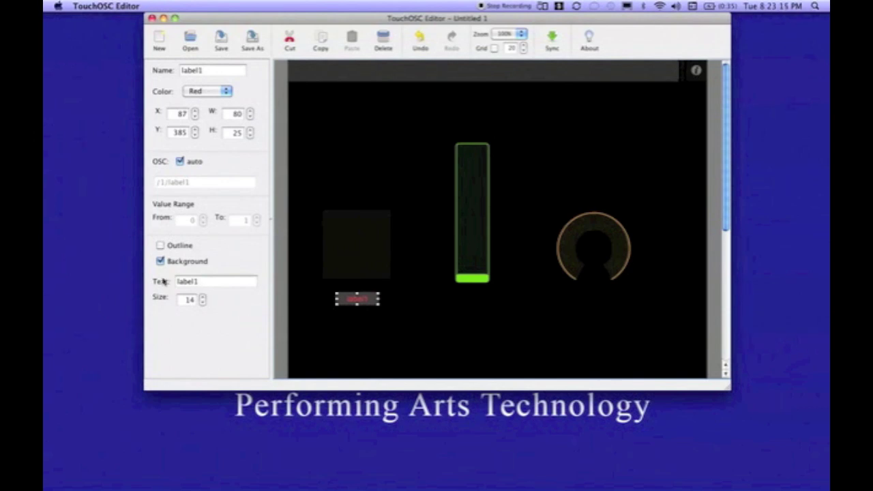
pyautogui.click(197, 284)
pyautogui.moveTo(200, 283); pyautogui.dragTo(174, 285)
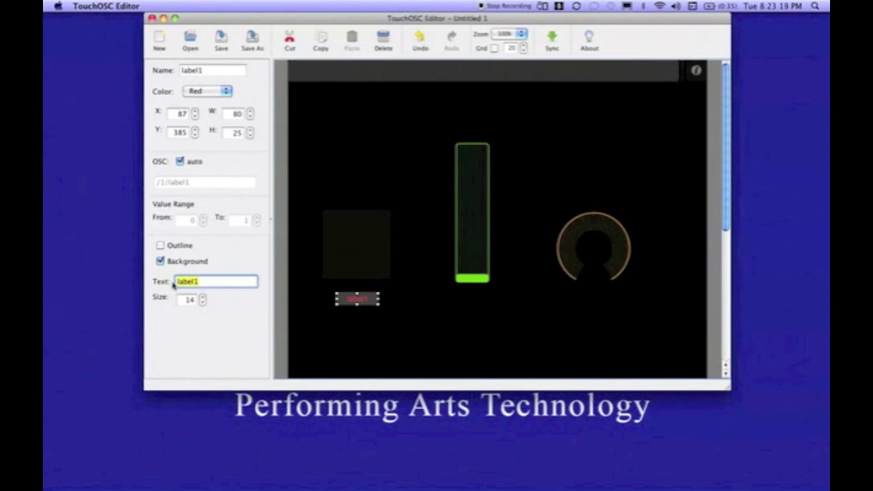
pyautogui.write('Snare')
pyautogui.press('Tab')
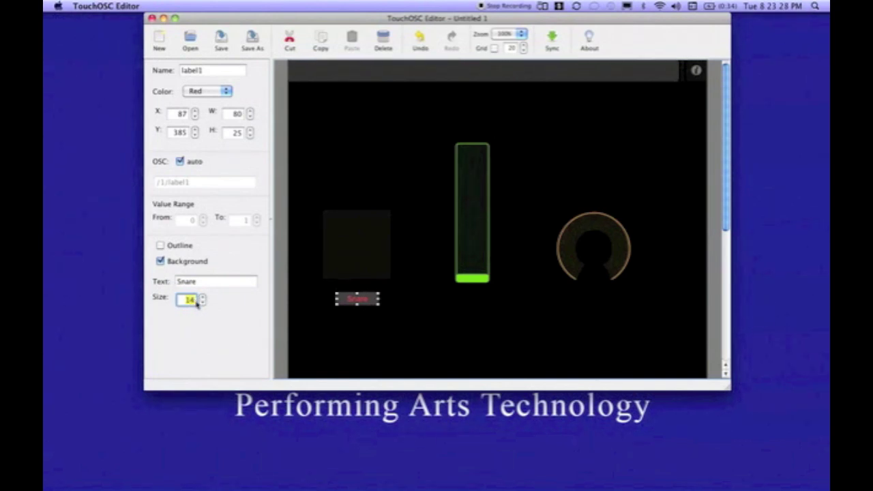
# Give the Snare label text size 16 and Yellow colour, then nudge it into place.
pyautogui.click(202, 297)
pyautogui.click(202, 298)
pyautogui.click(226, 94)
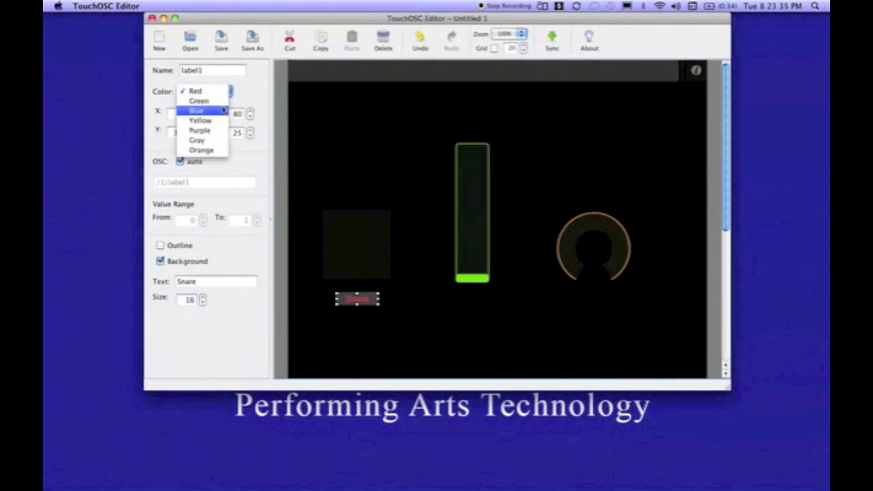
pyautogui.click(221, 122)
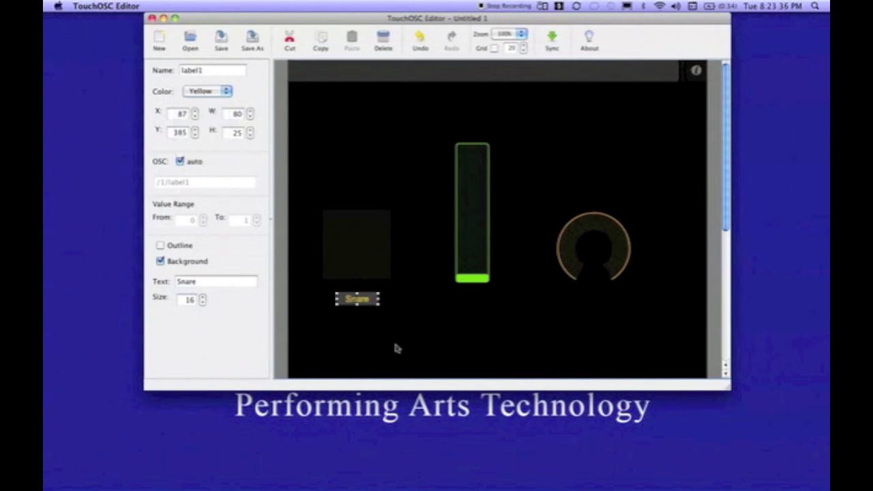
pyautogui.click(360, 325)
pyautogui.moveTo(357, 302); pyautogui.dragTo(358, 301)
# Add a Green size-16 label reading Volume under the fader.
pyautogui.rightClick(454, 306)
pyautogui.click(482, 349)
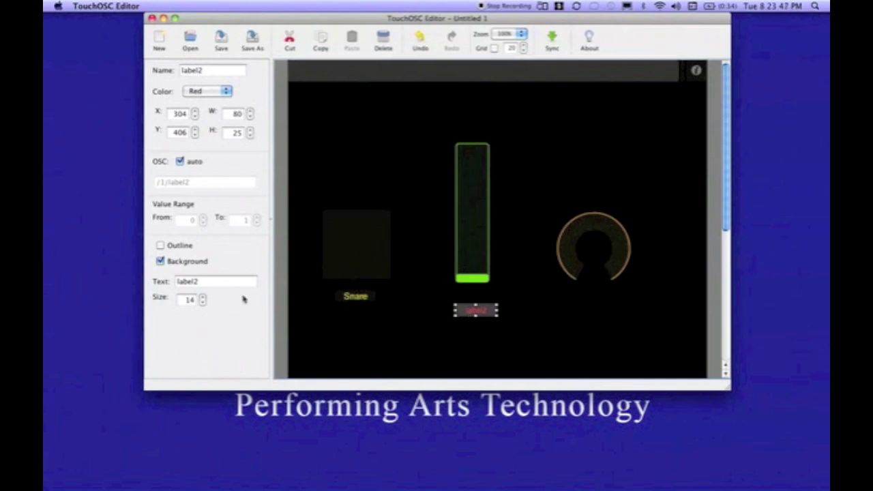
pyautogui.doubleClick(204, 281)
pyautogui.write('Volume')
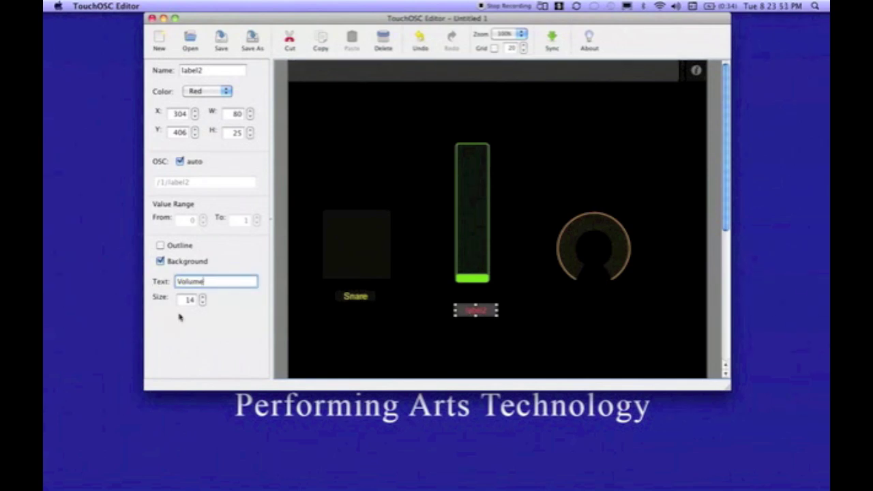
pyautogui.press('Tab')
pyautogui.write('16')
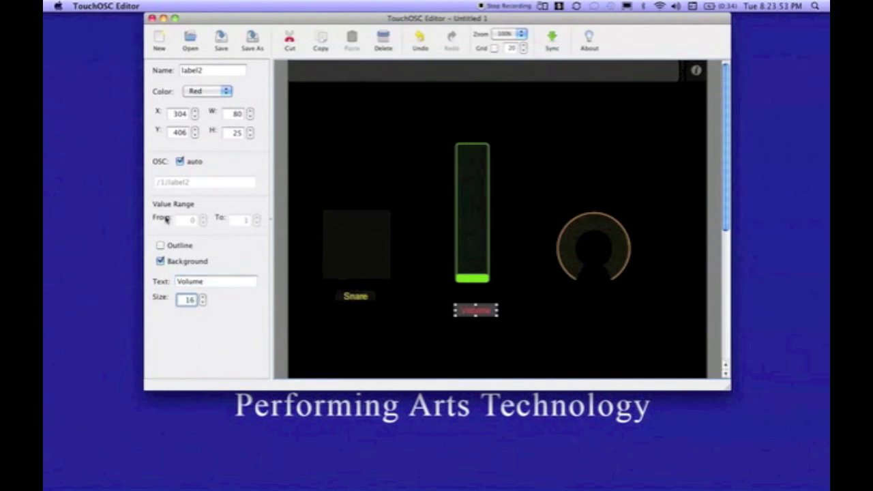
pyautogui.click(203, 91)
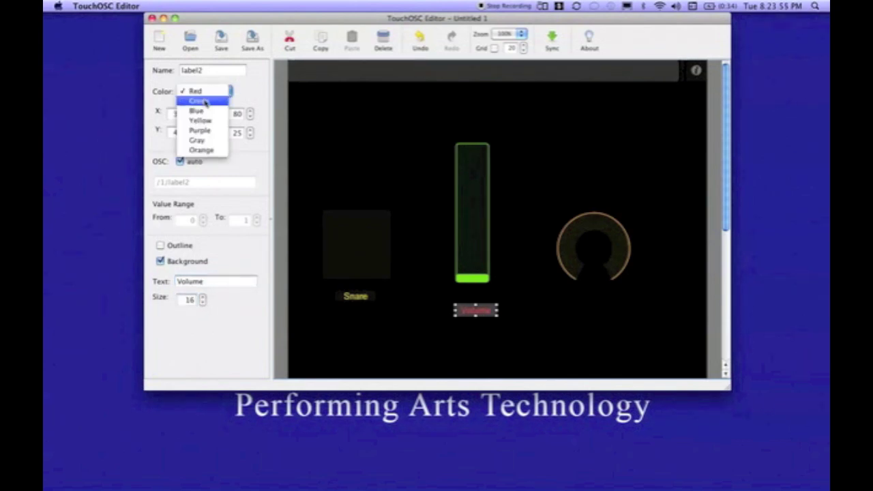
pyautogui.click(198, 101)
pyautogui.moveTo(487, 312); pyautogui.dragTo(483, 303)
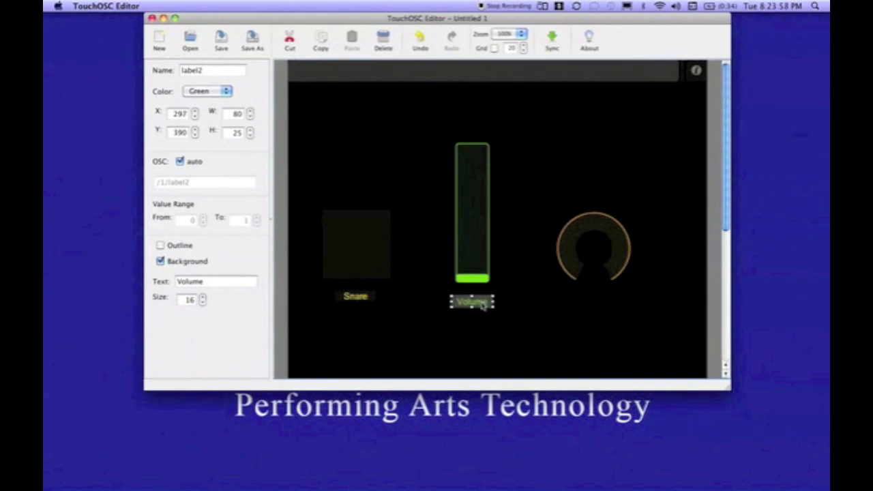
# Add an Orange size-16 label reading Pan under the knob.
pyautogui.rightClick(593, 298)
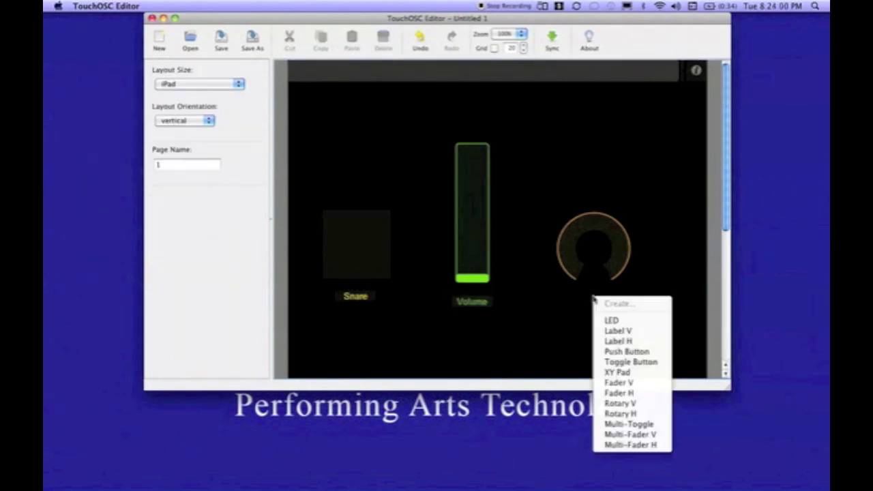
pyautogui.click(618, 341)
pyautogui.moveTo(614, 305); pyautogui.dragTo(594, 304)
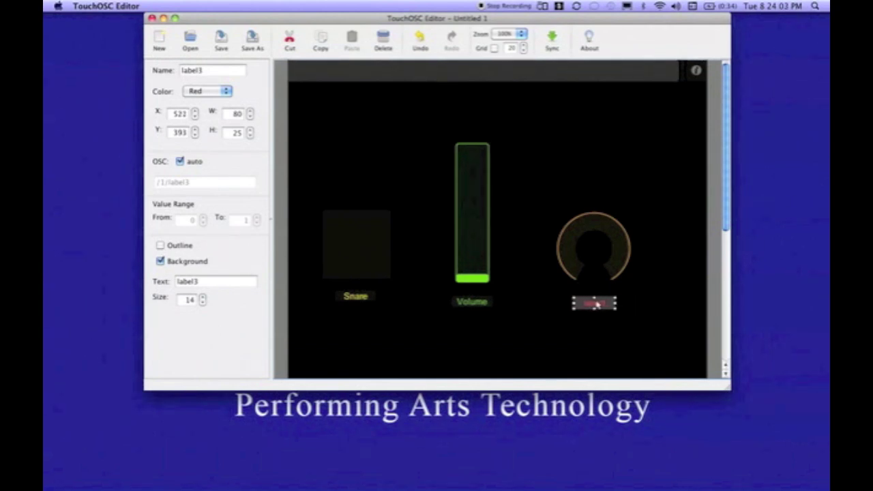
pyautogui.doubleClick(200, 282)
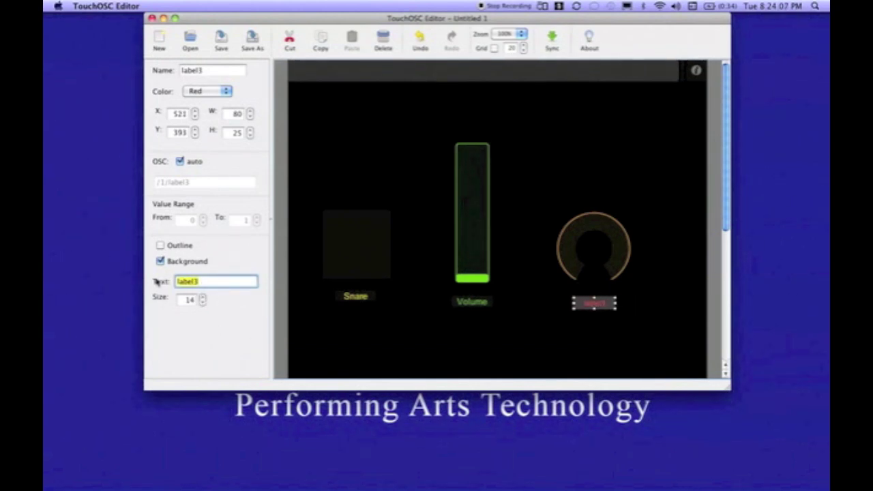
pyautogui.write('Pan')
pyautogui.press('Tab')
pyautogui.click(203, 297)
pyautogui.click(203, 296)
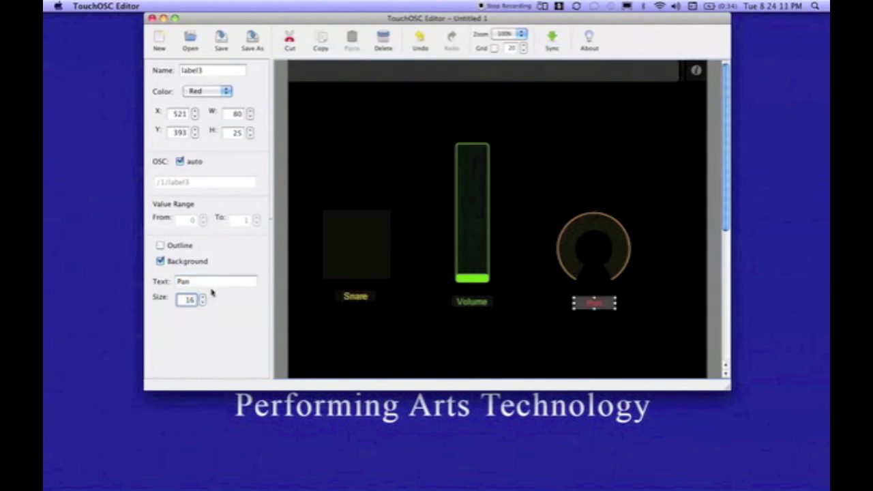
pyautogui.click(225, 91)
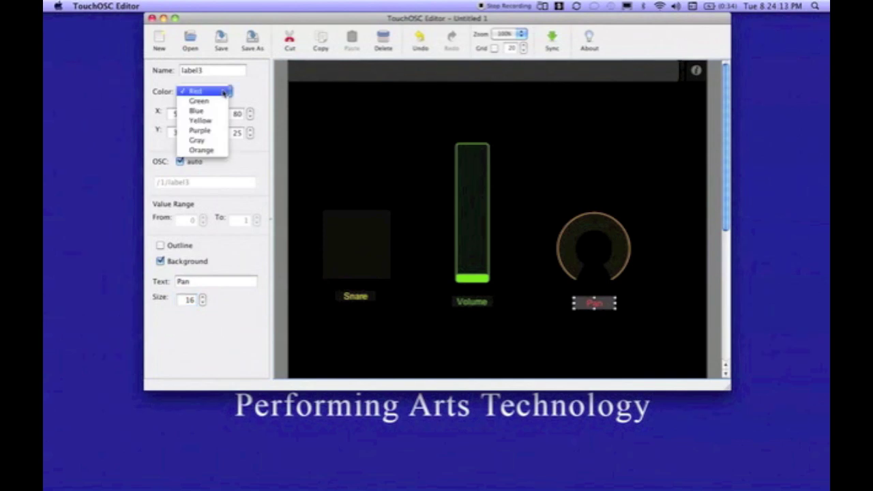
pyautogui.click(213, 150)
pyautogui.click(569, 337)
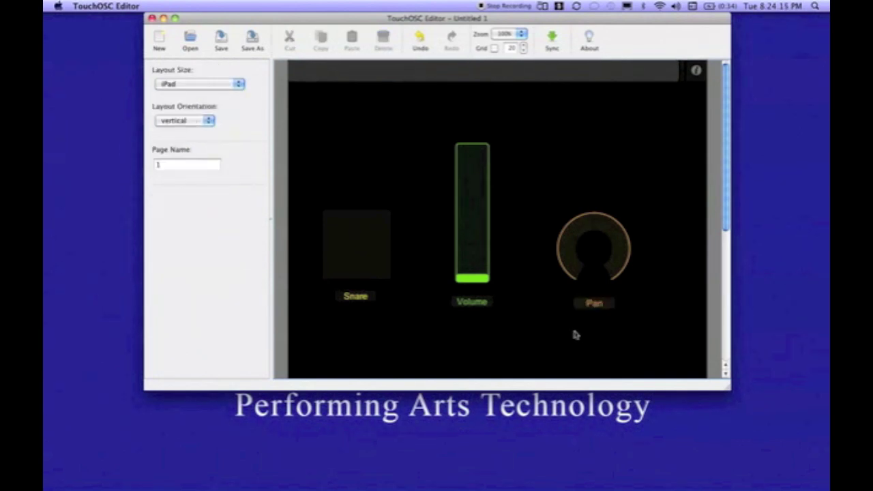
pyautogui.moveTo(593, 305); pyautogui.dragTo(596, 307)
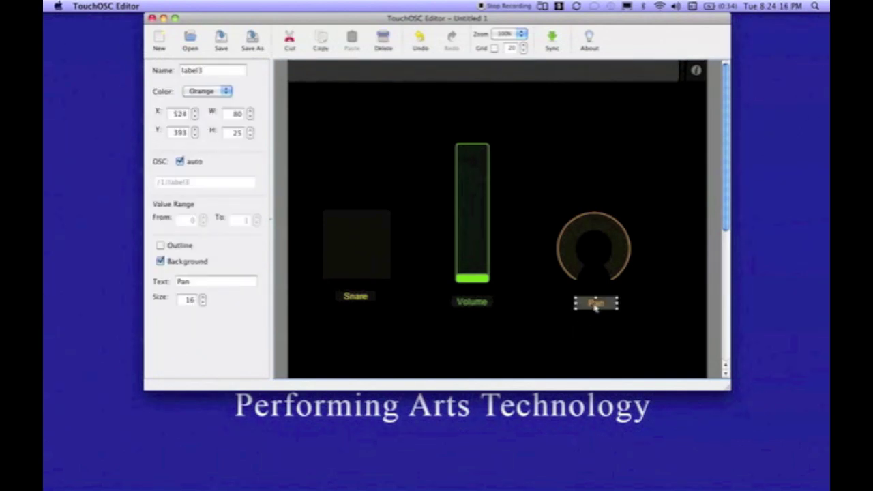
pyautogui.click(540, 326)
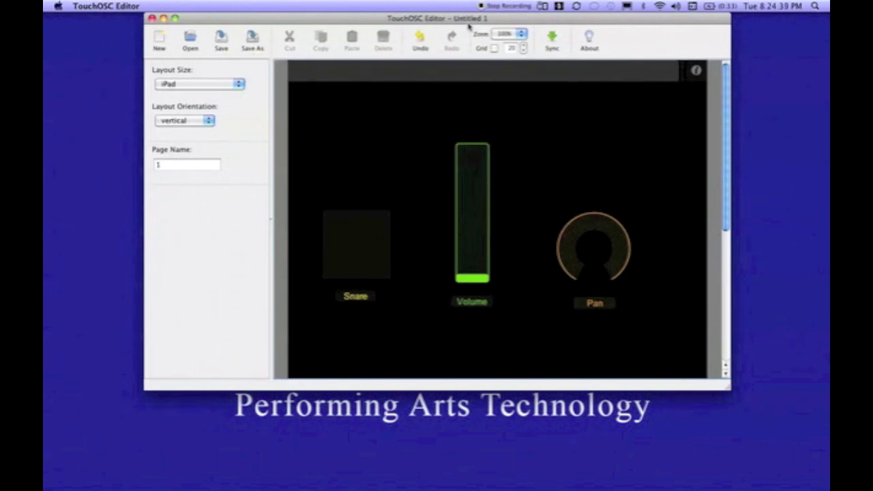
pyautogui.moveTo(495, 24); pyautogui.dragTo(476, 23)
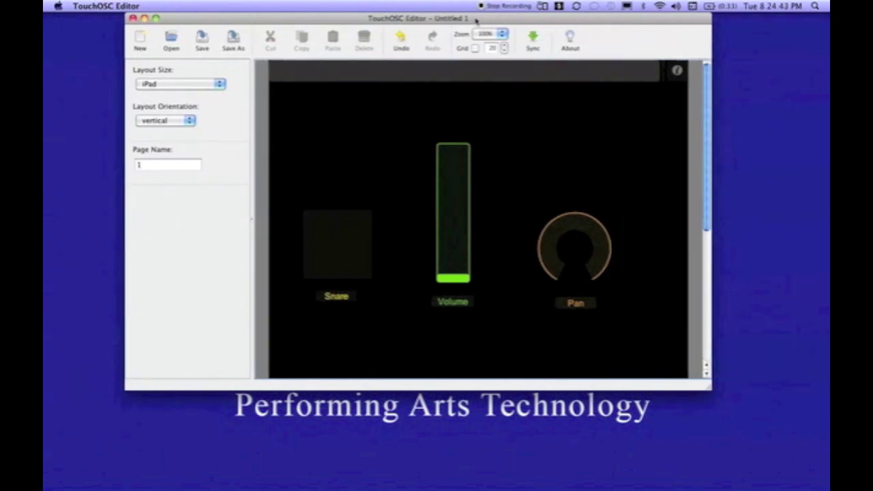
# Save the layout on the Desktop as drums.touchosc.
pyautogui.click(202, 40)
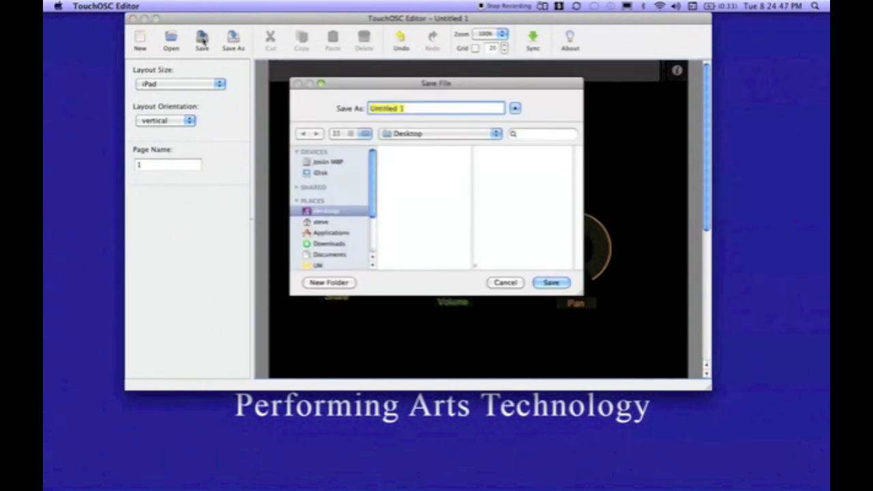
pyautogui.write('drums')
pyautogui.click(552, 284)
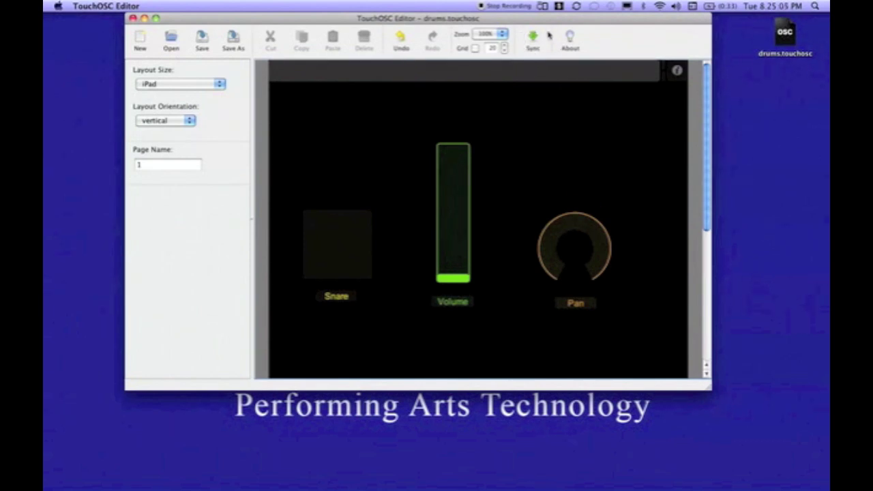
pyautogui.click(534, 40)
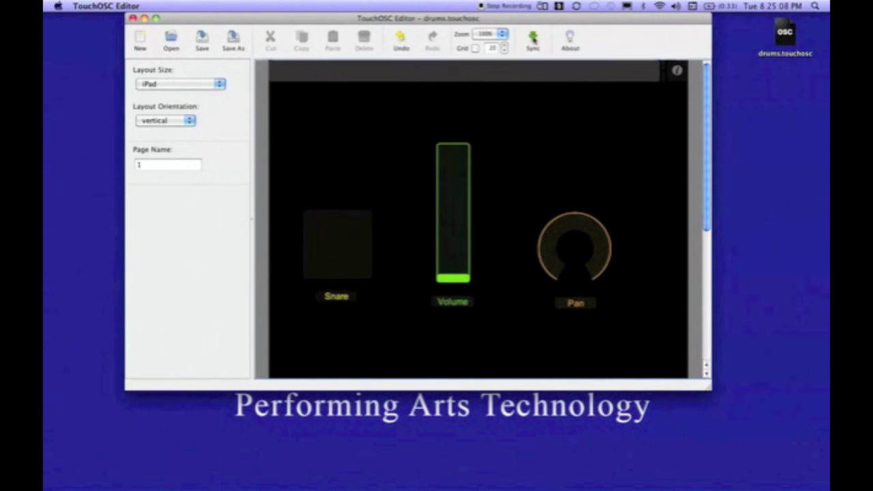
# Open the sync dialog for downloading the drums layout to the iPad over Wi-Fi.
pyautogui.click(533, 40)
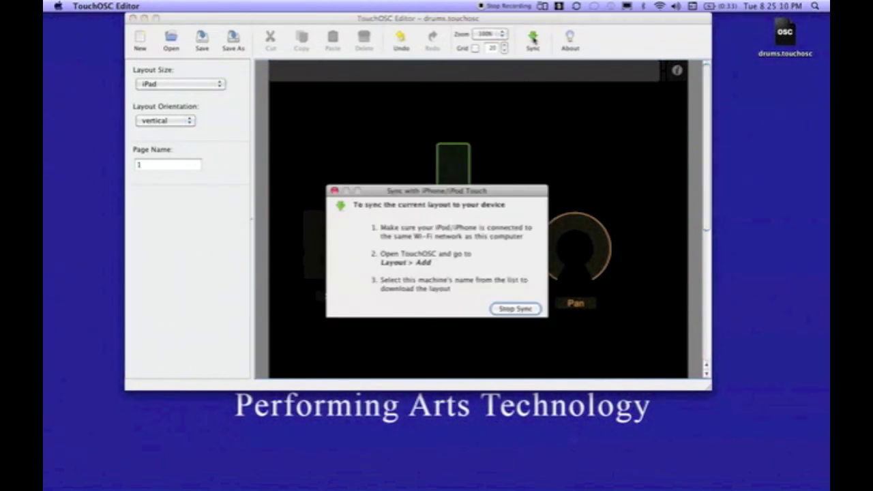